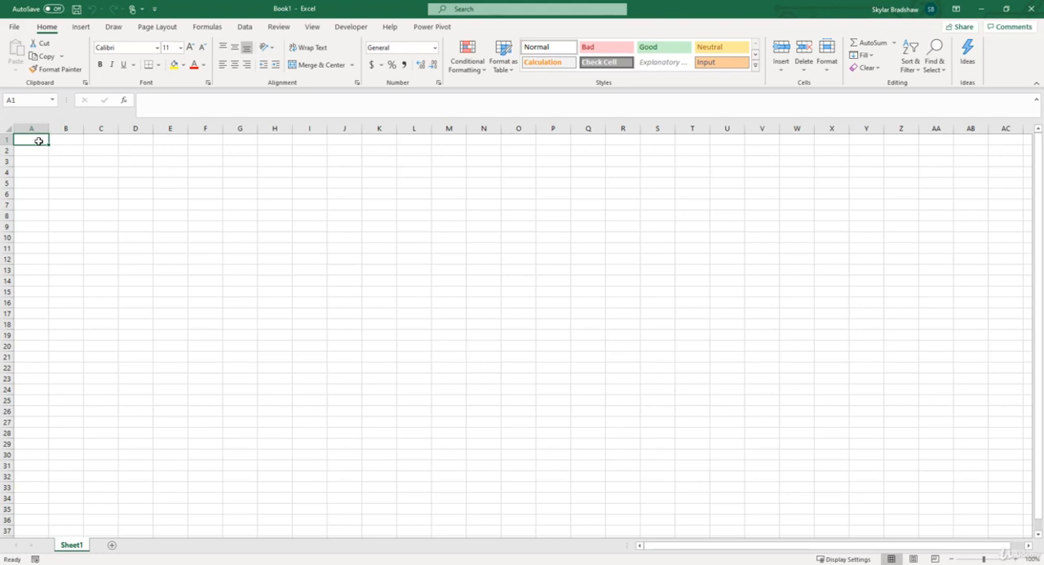
- Open the Power Pivot data model management window for the blank workbook
left_click(427, 27)
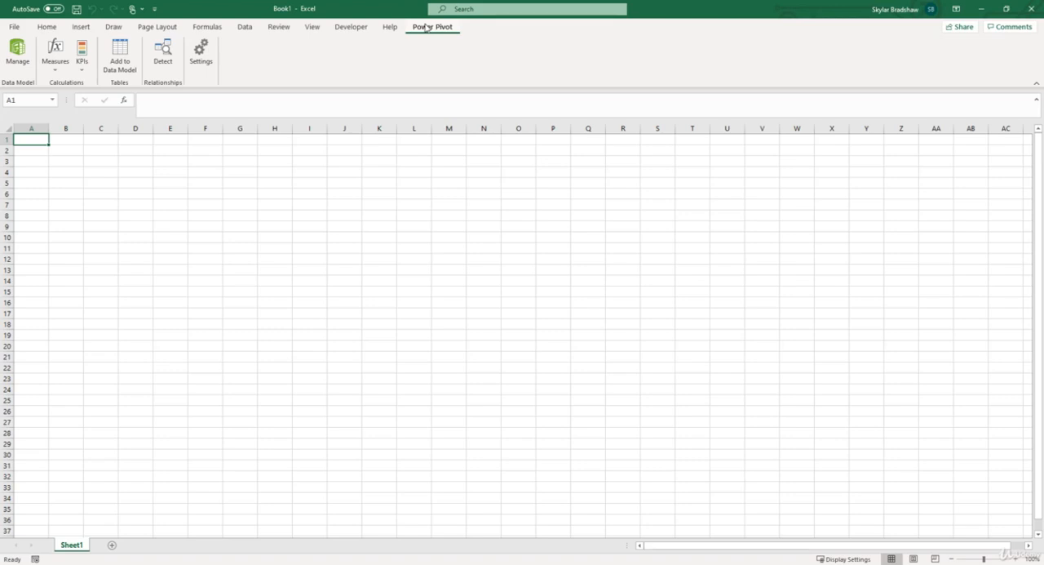
left_click(68, 216)
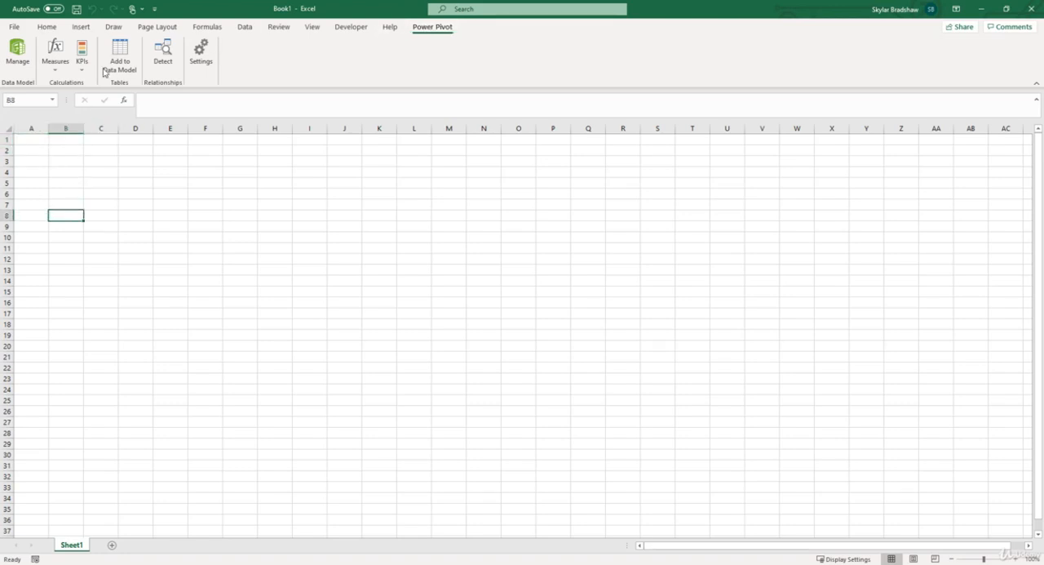
left_click(18, 52)
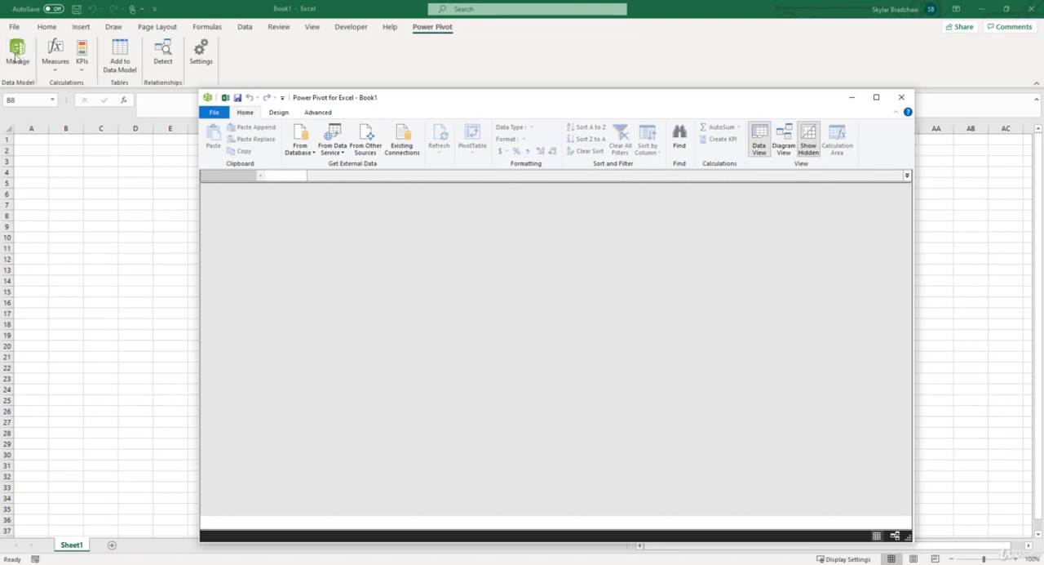
- Start a table import from other sources and choose Excel File as the data source type
left_click(298, 156)
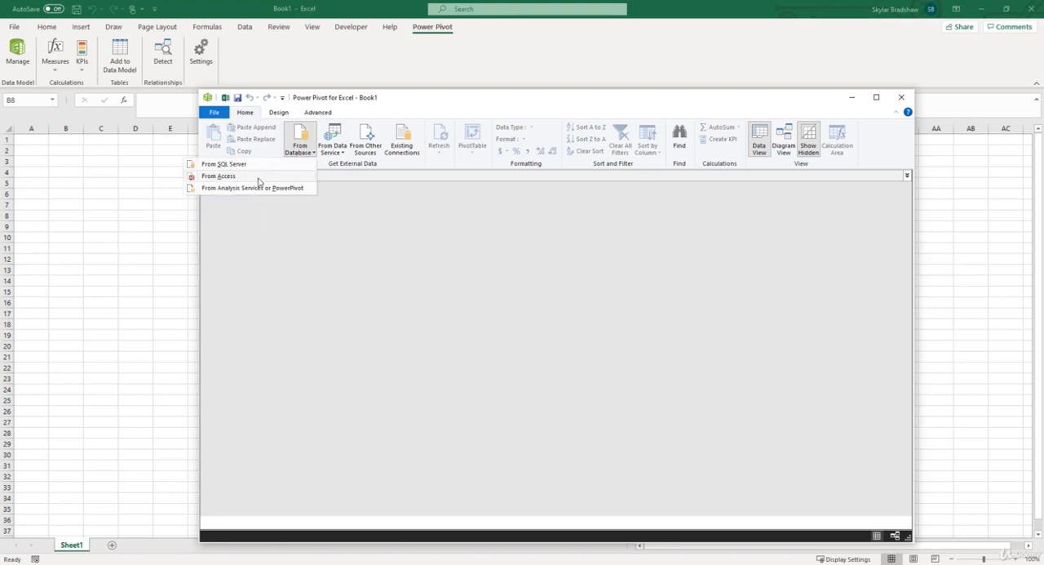
left_click(369, 145)
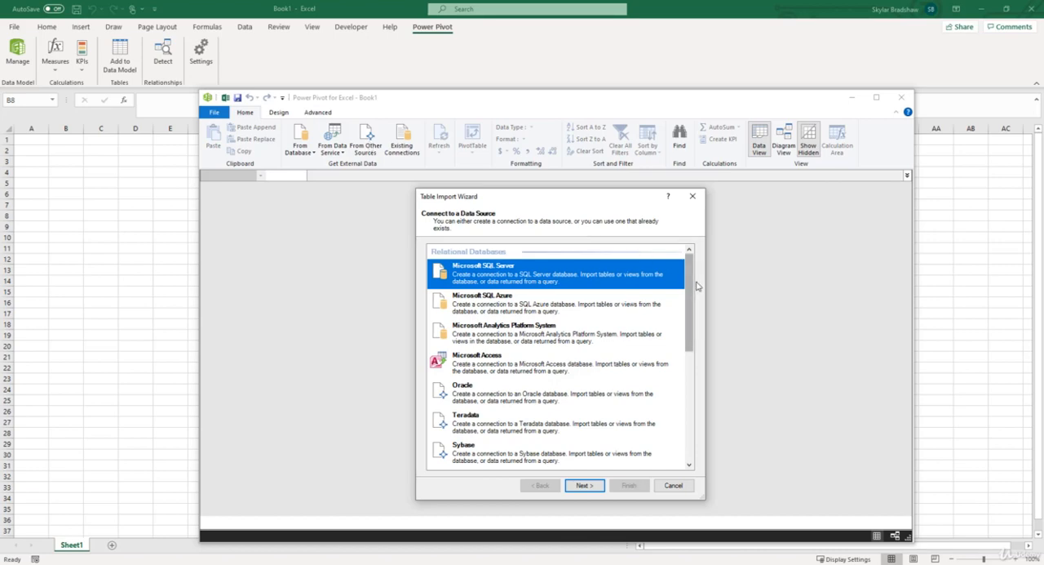
left_click_drag(693, 285, 700, 405)
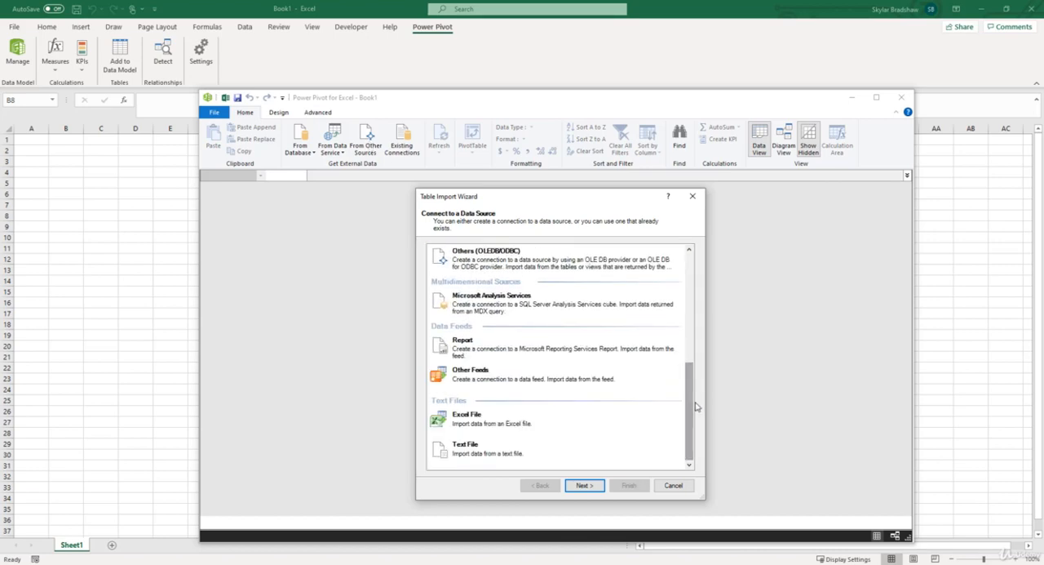
left_click(511, 423)
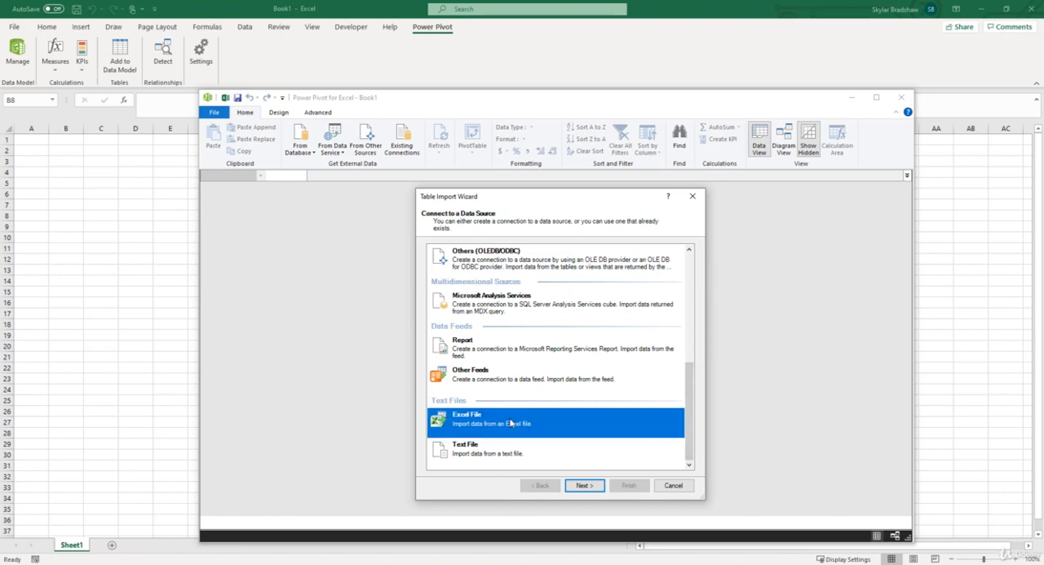
left_click(584, 486)
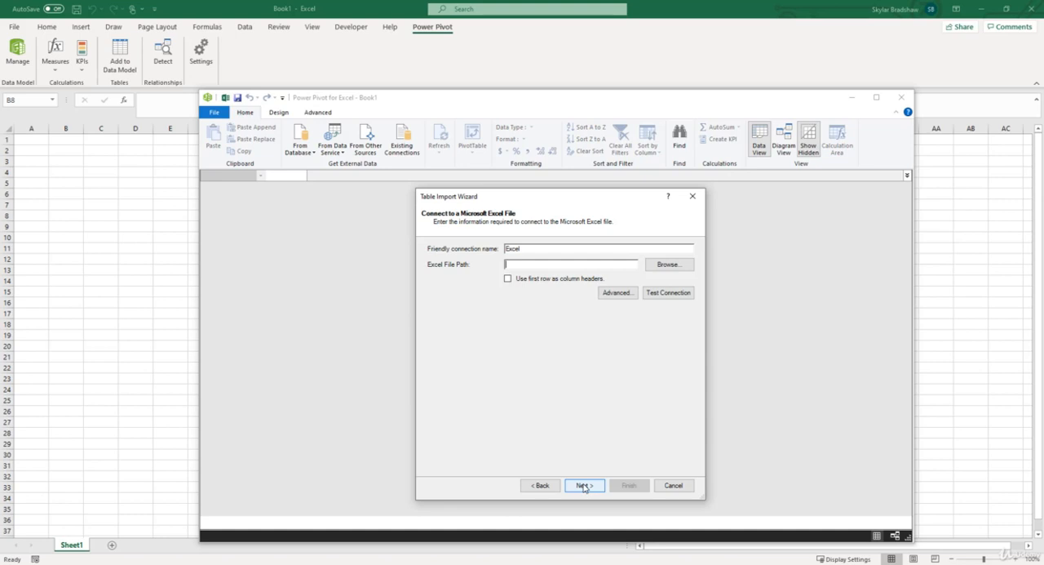
- Connect to PowerPivot Data Tables.xlsx on the Desktop, using the first row as column headers
left_click(662, 266)
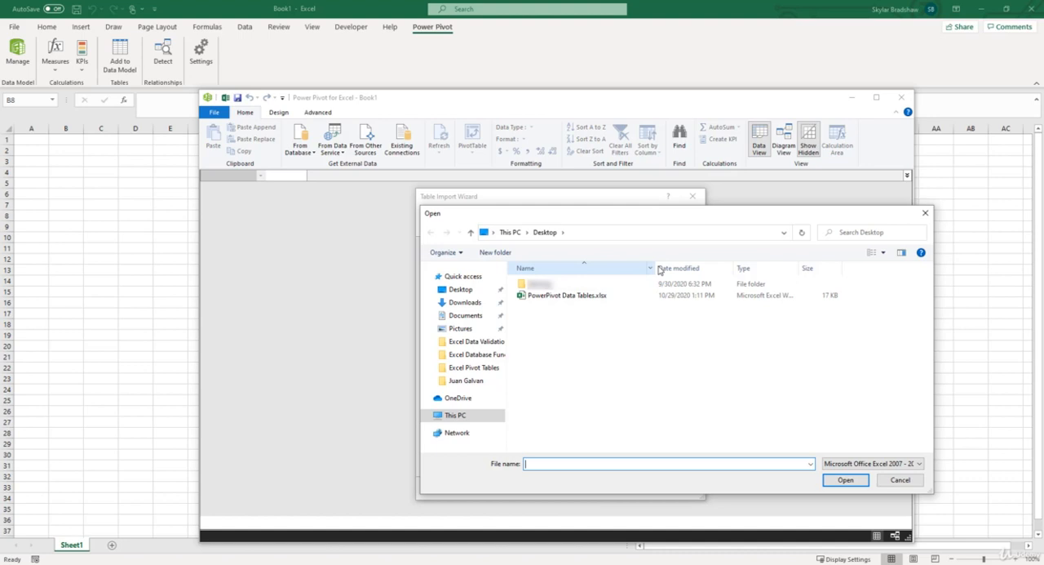
left_click(604, 298)
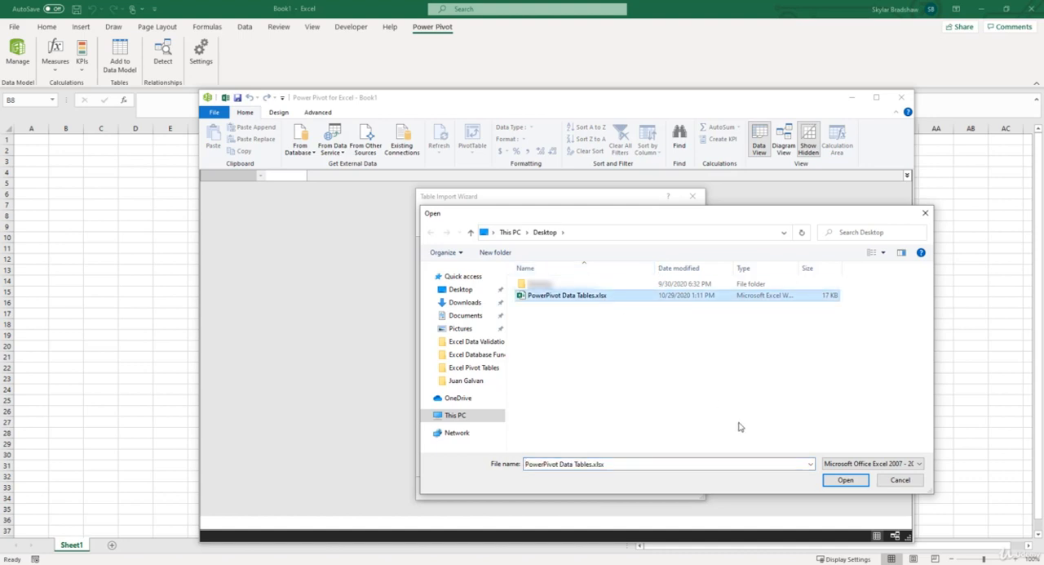
left_click(829, 484)
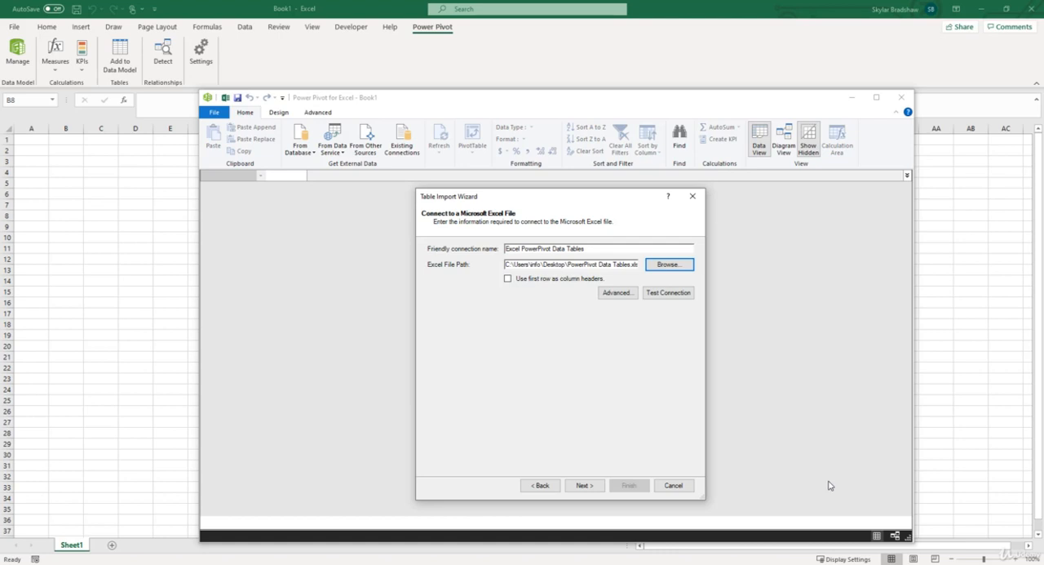
left_click(507, 279)
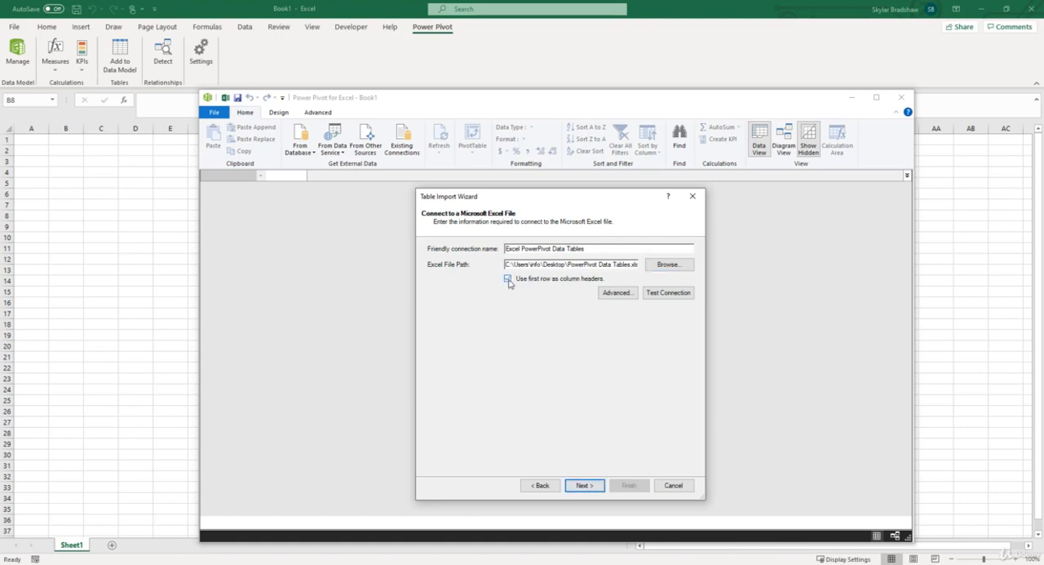
left_click(586, 485)
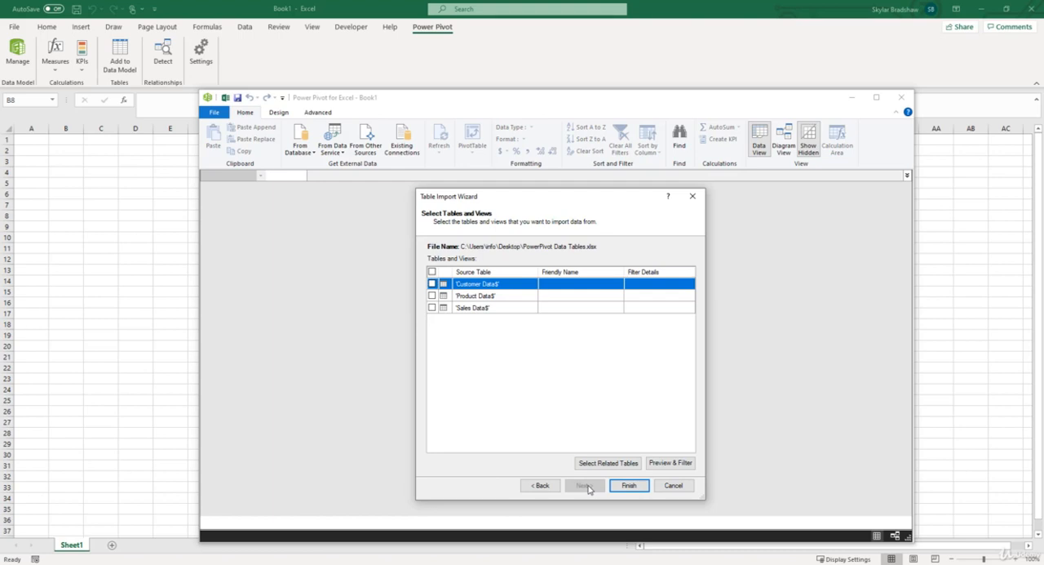
- Import all three source tables, Customer Data, Product Data and Sales Data, and close the import wizard
left_click(432, 272)
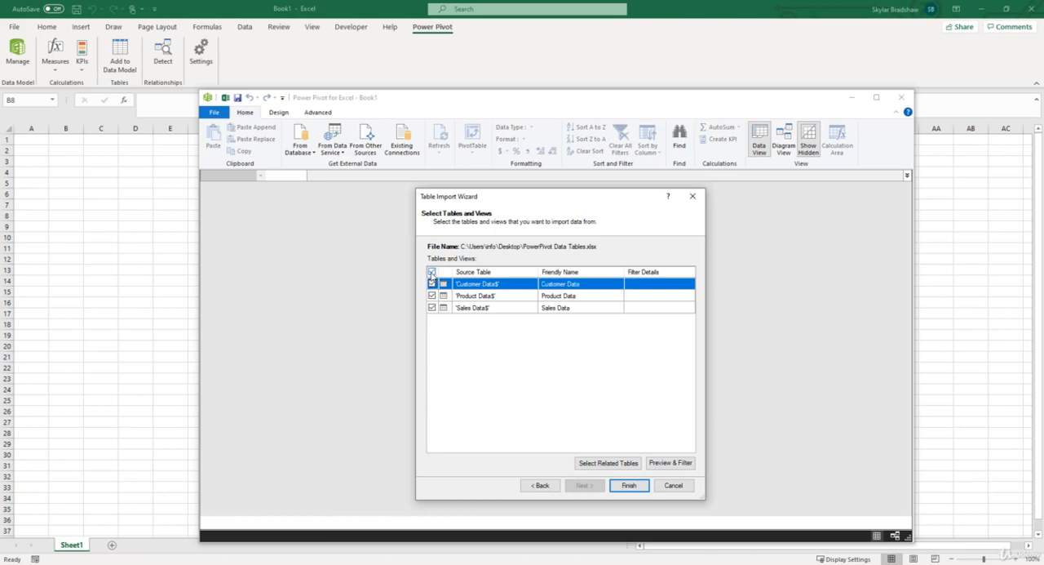
left_click(627, 486)
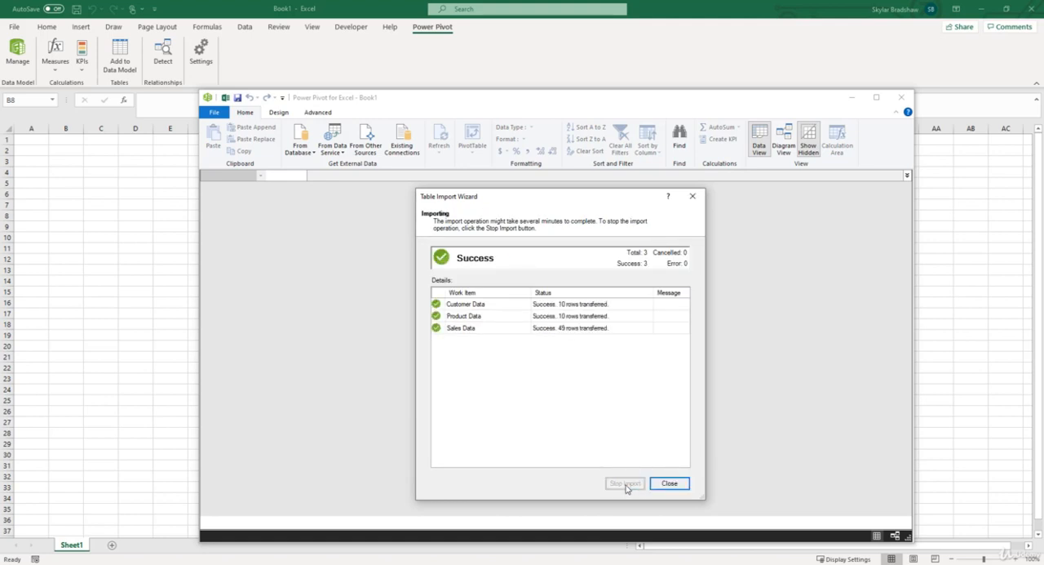
left_click(668, 485)
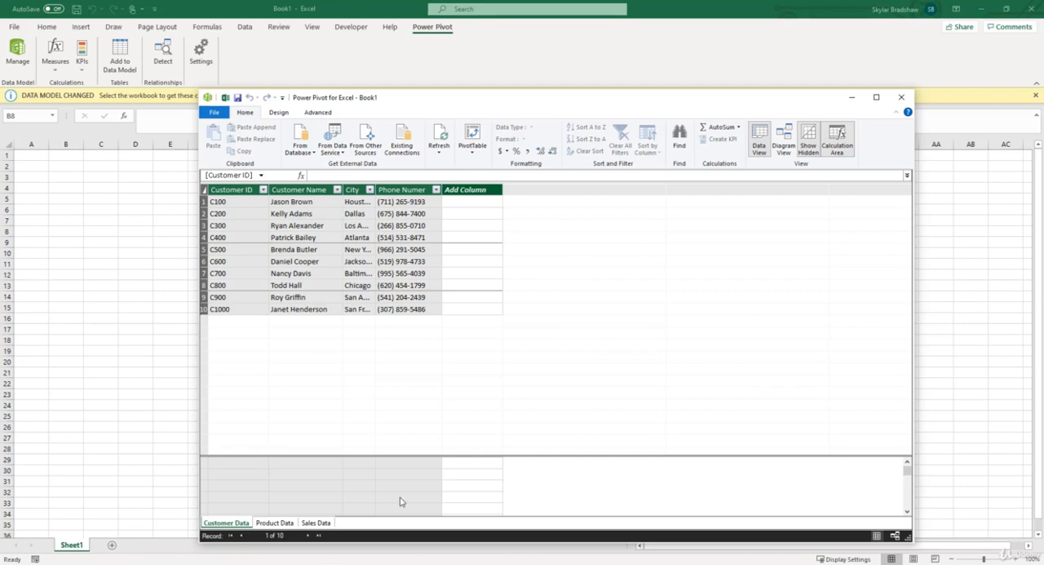
- Review the Product Data and Sales Data tables, and enlarge the Sales Data box in diagram view to fit all its fields
left_click(262, 525)
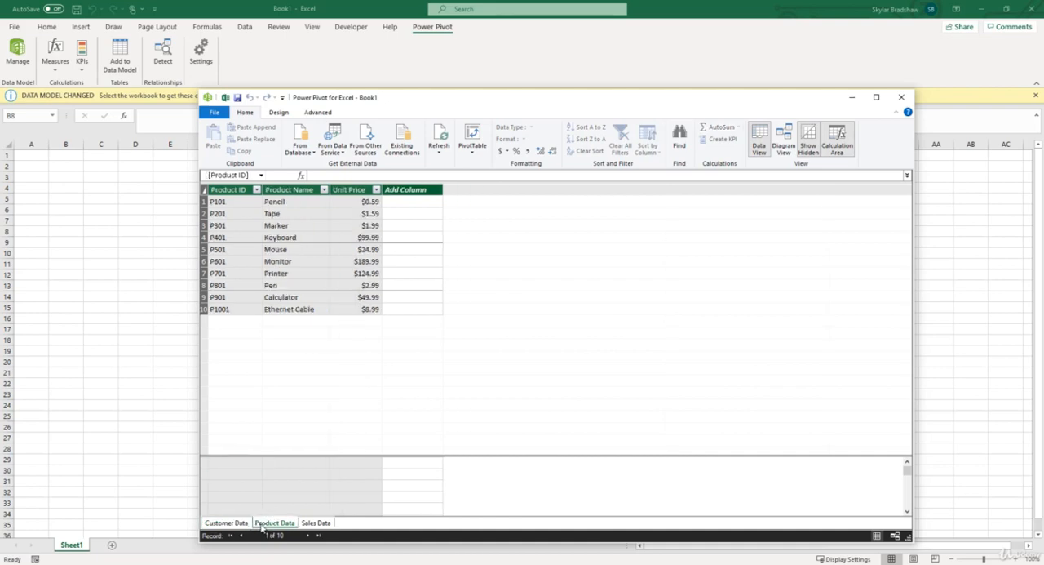
left_click(313, 523)
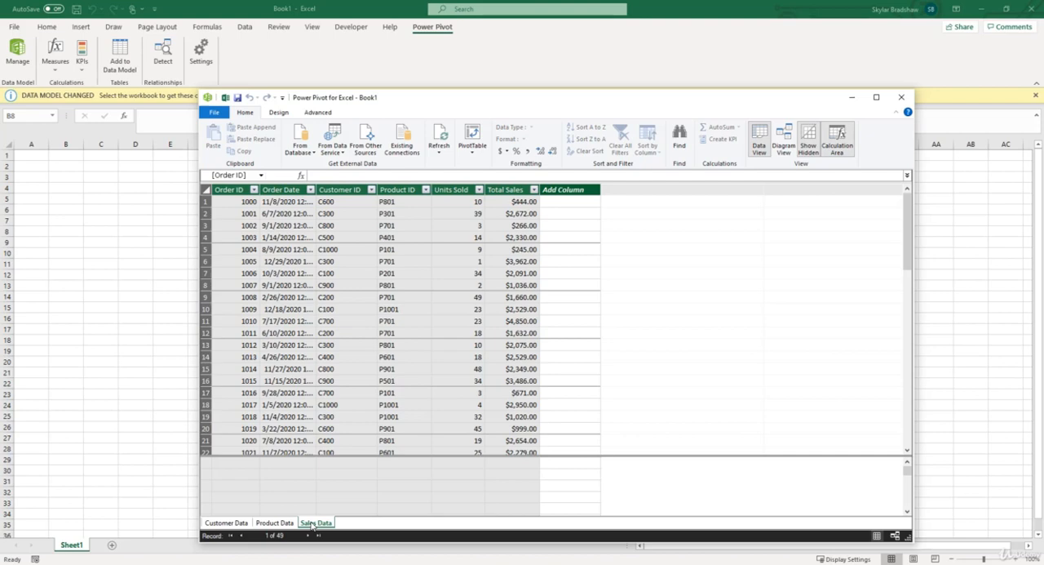
left_click(783, 148)
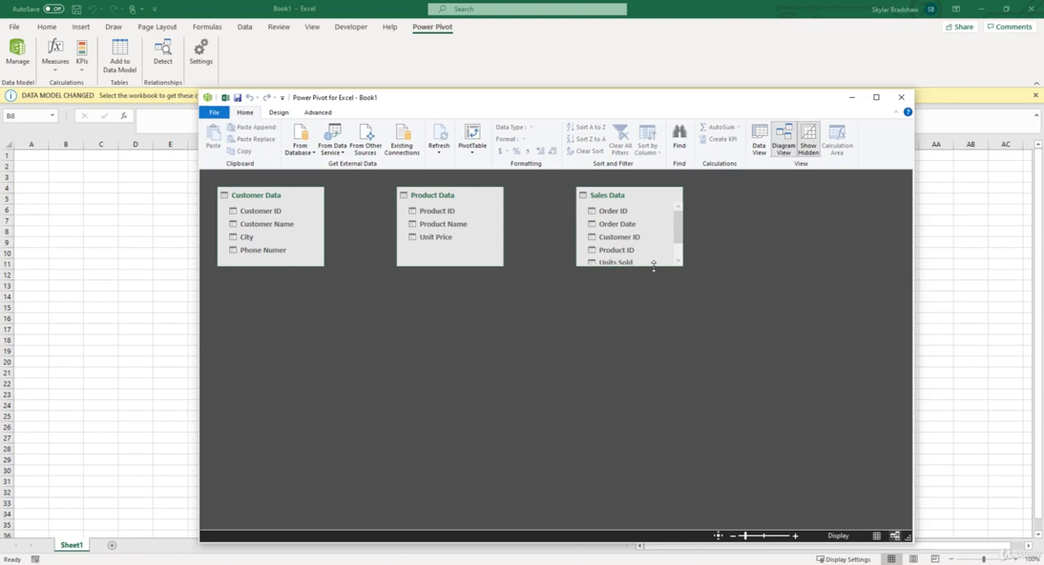
left_click_drag(653, 264, 650, 299)
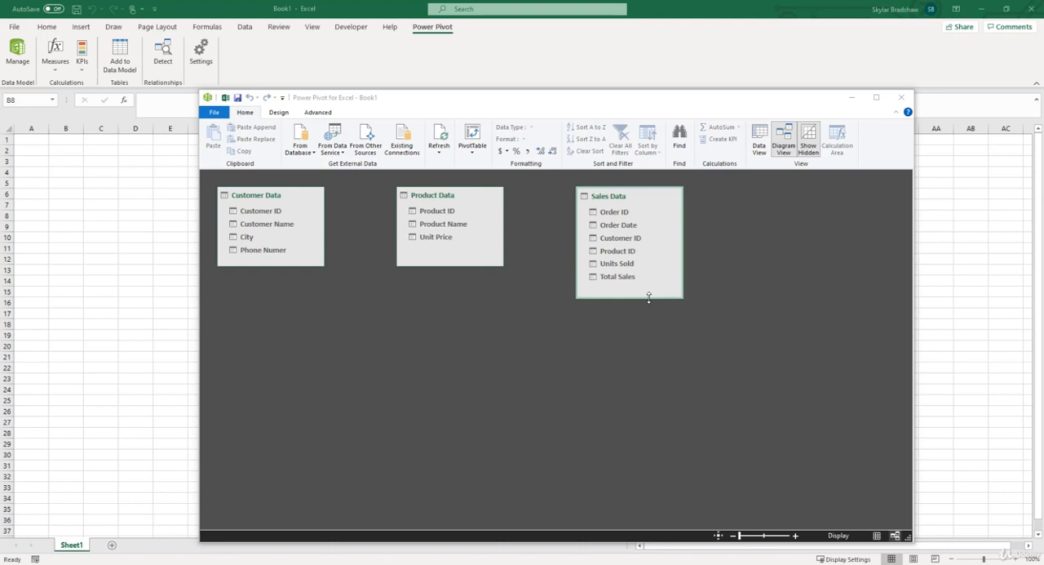
- Compare the columns of the Sales Data and Customer Data tables in data view
left_click(758, 140)
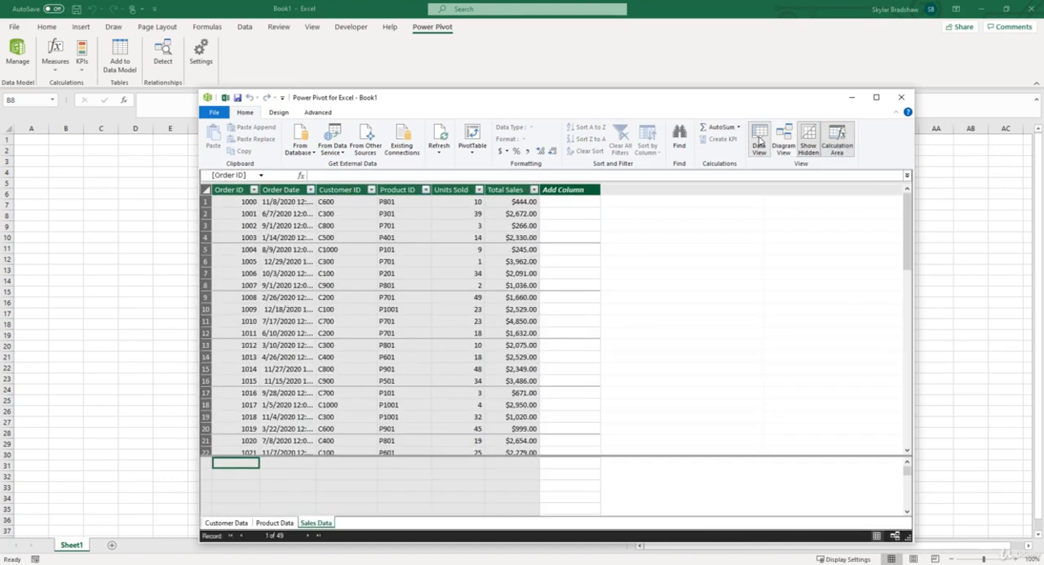
left_click(323, 524)
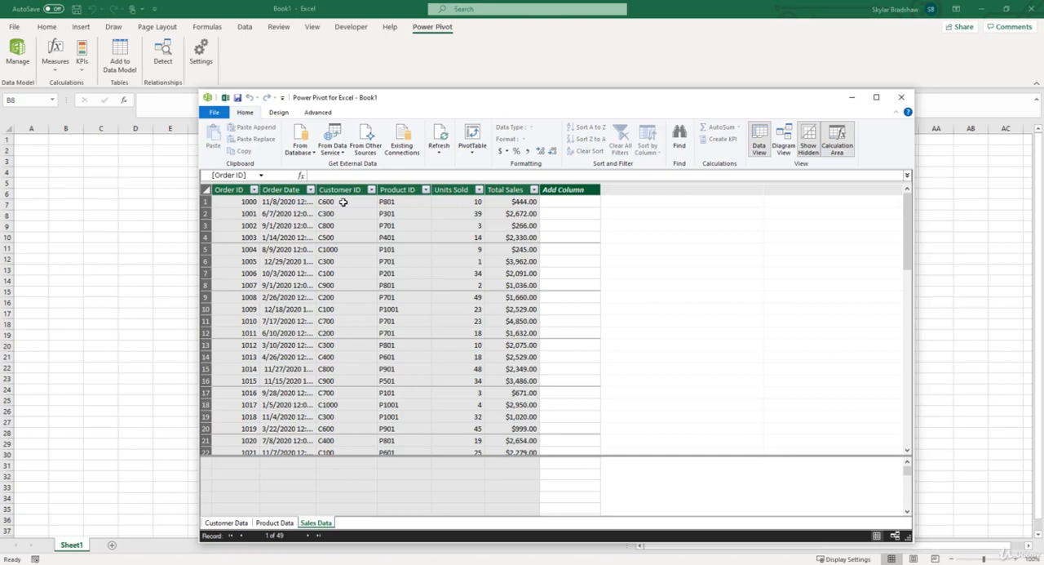
left_click(236, 524)
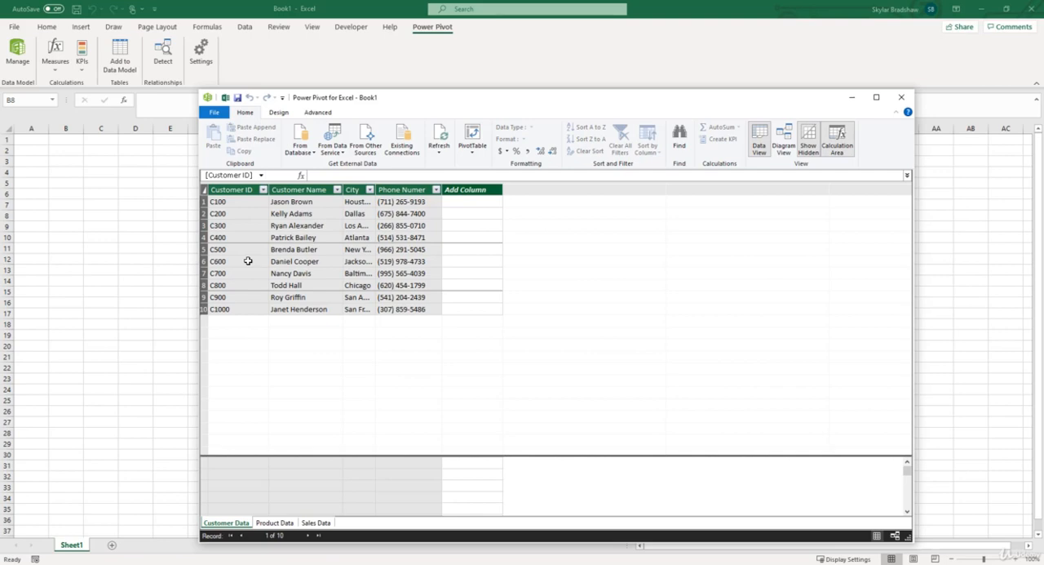
- Place Sales Data between Customer Data and Product Data in the diagram, and relate its Customer ID to Customer ID in Customer Data
left_click(784, 148)
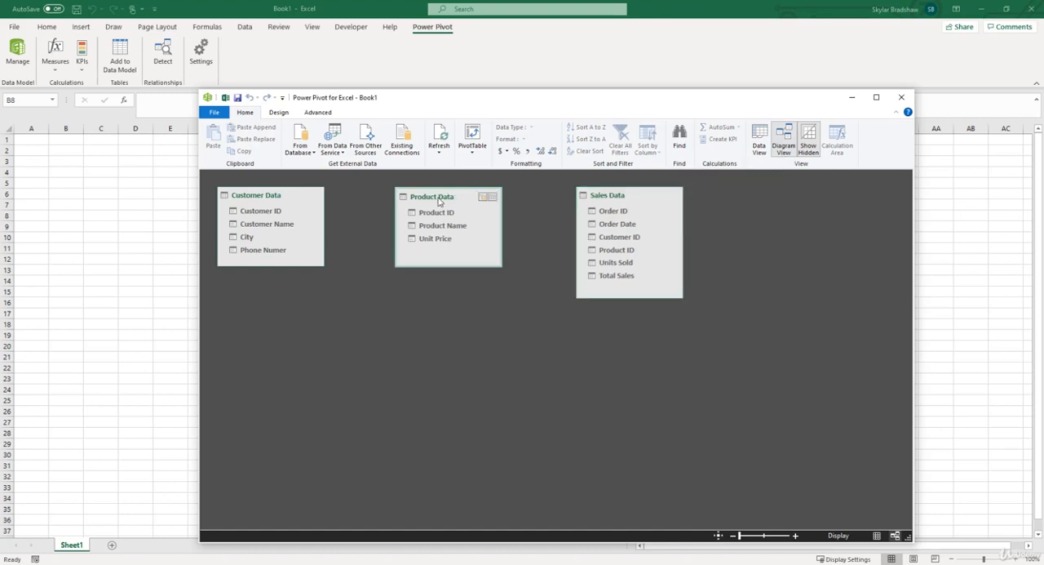
left_click_drag(438, 202, 508, 202)
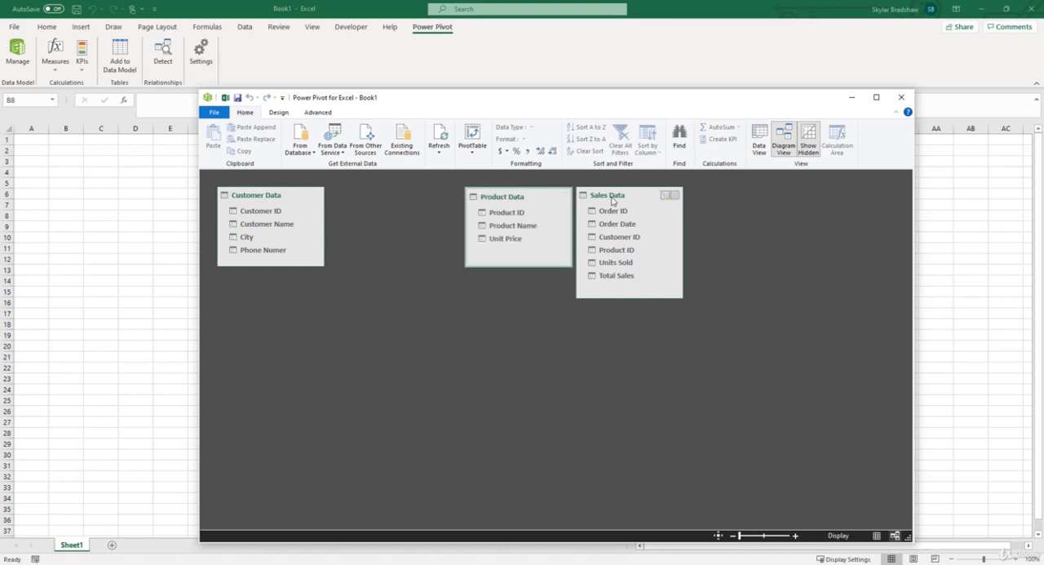
left_click_drag(607, 201, 386, 203)
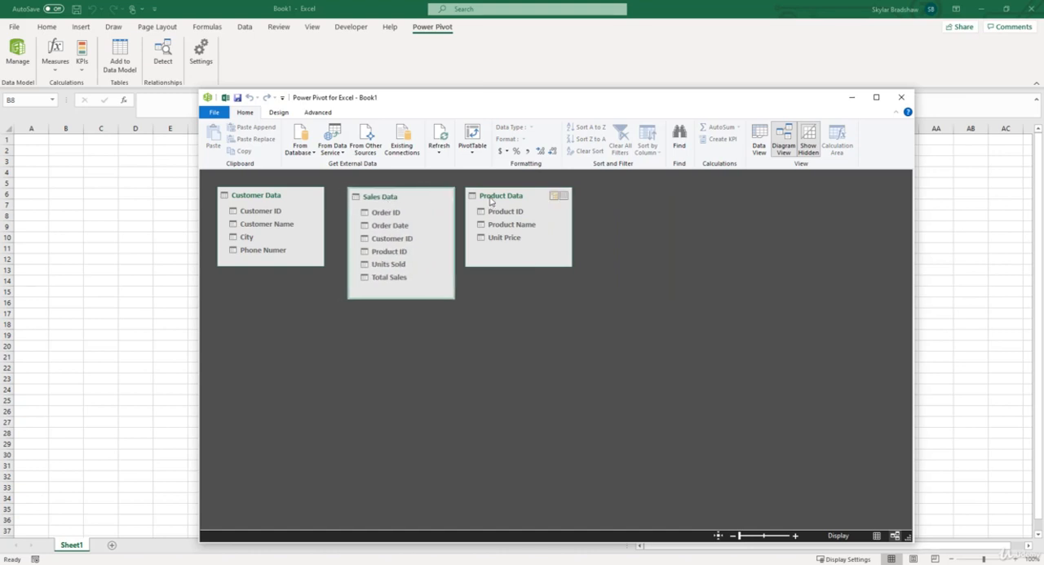
left_click_drag(492, 202, 503, 204)
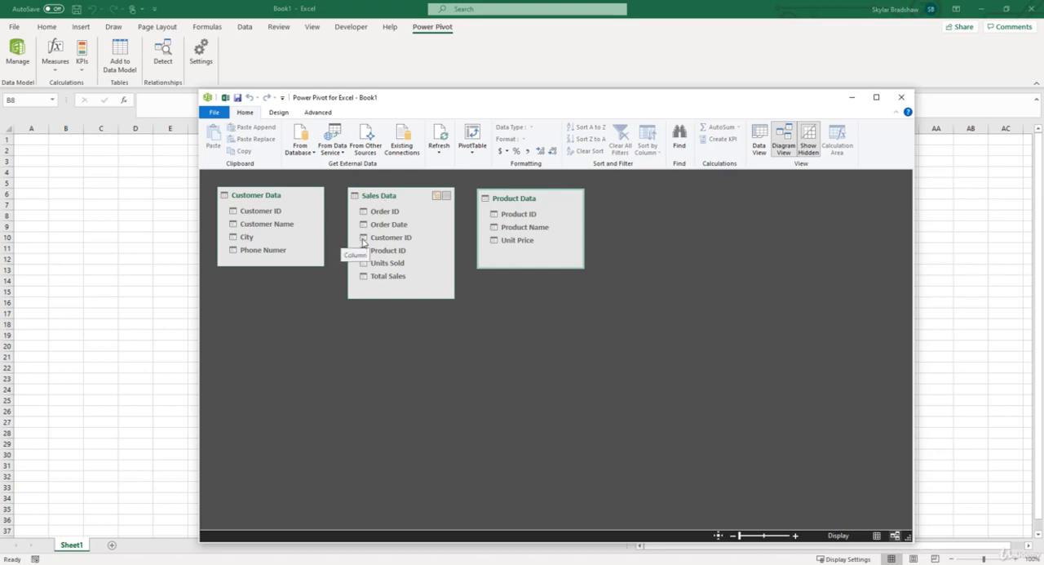
left_click_drag(364, 242, 254, 212)
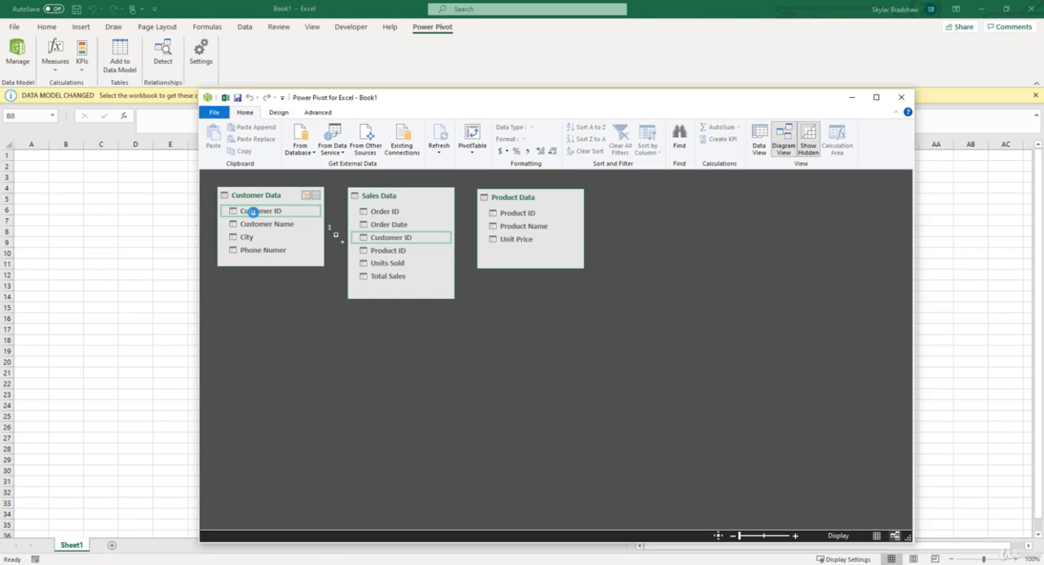
- Check the Sales Data and Product Data tables in data view, and relate their Product ID fields in diagram view
left_click(759, 144)
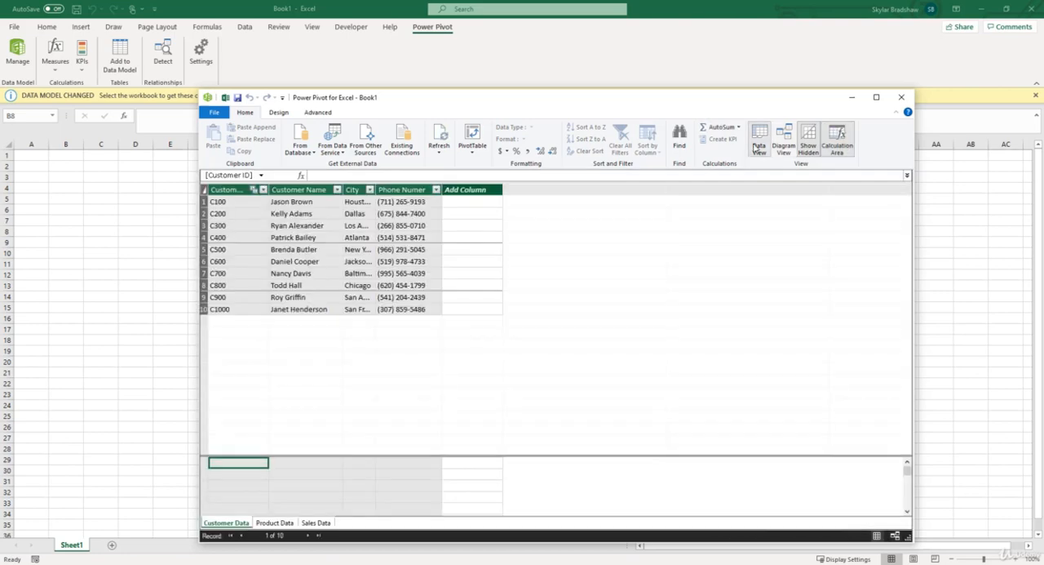
left_click(317, 523)
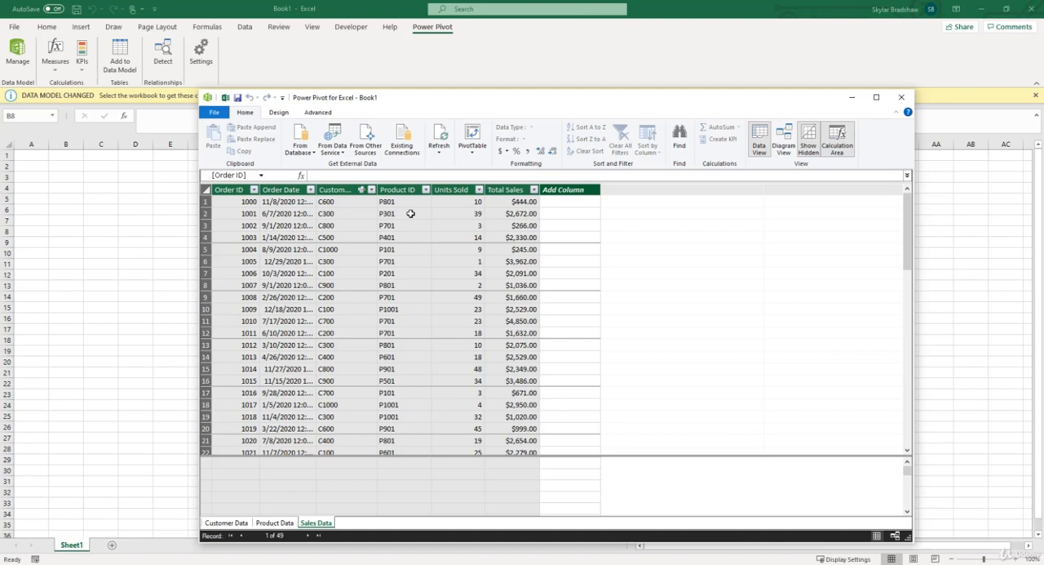
left_click(282, 523)
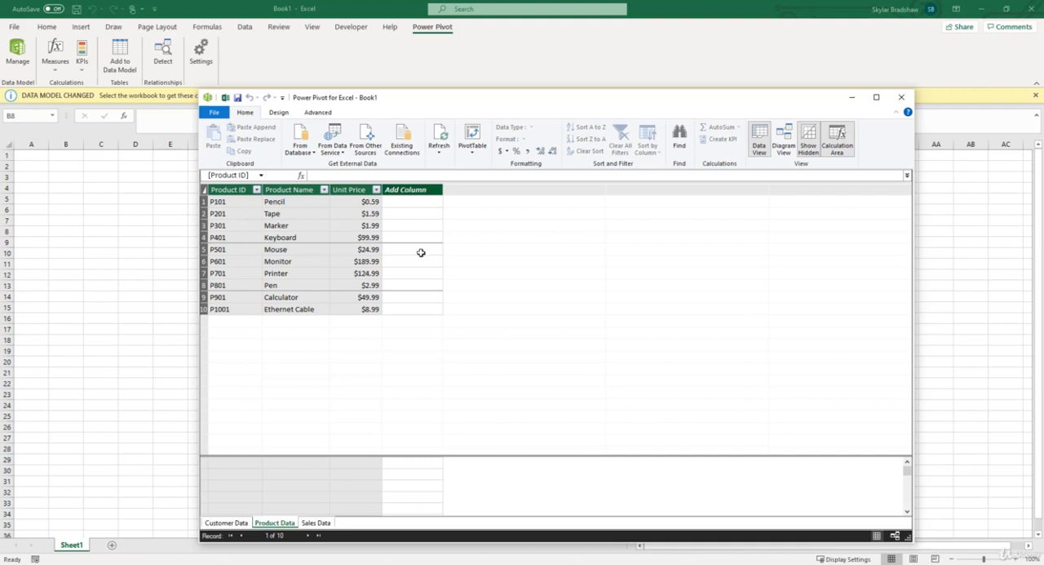
left_click(779, 144)
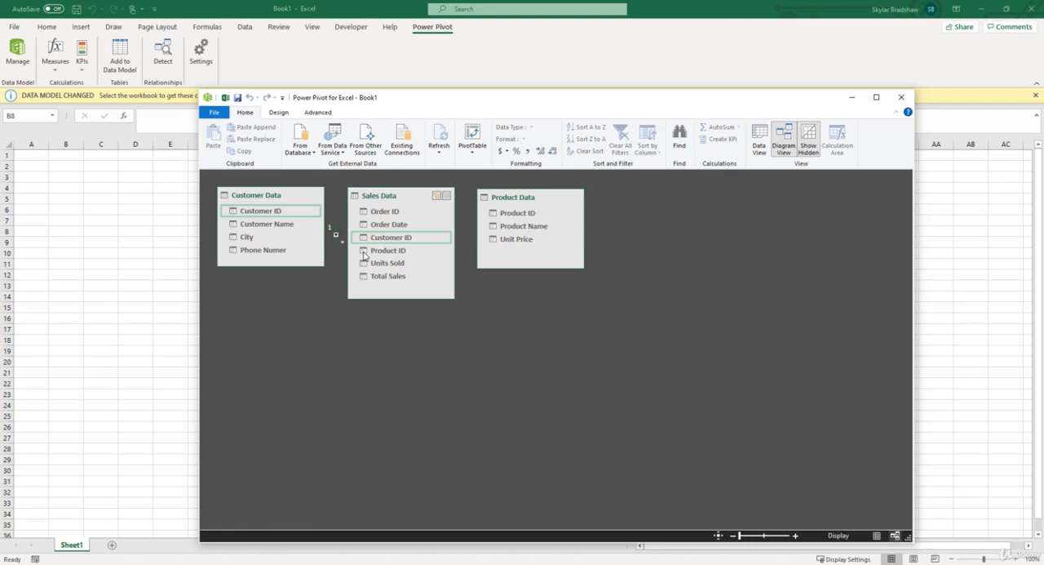
left_click_drag(364, 254, 495, 217)
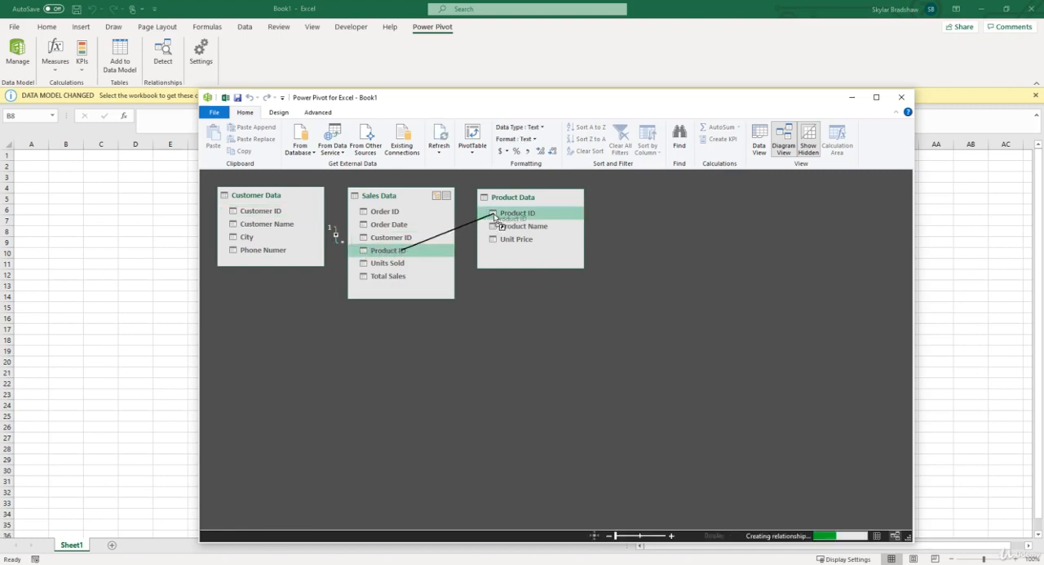